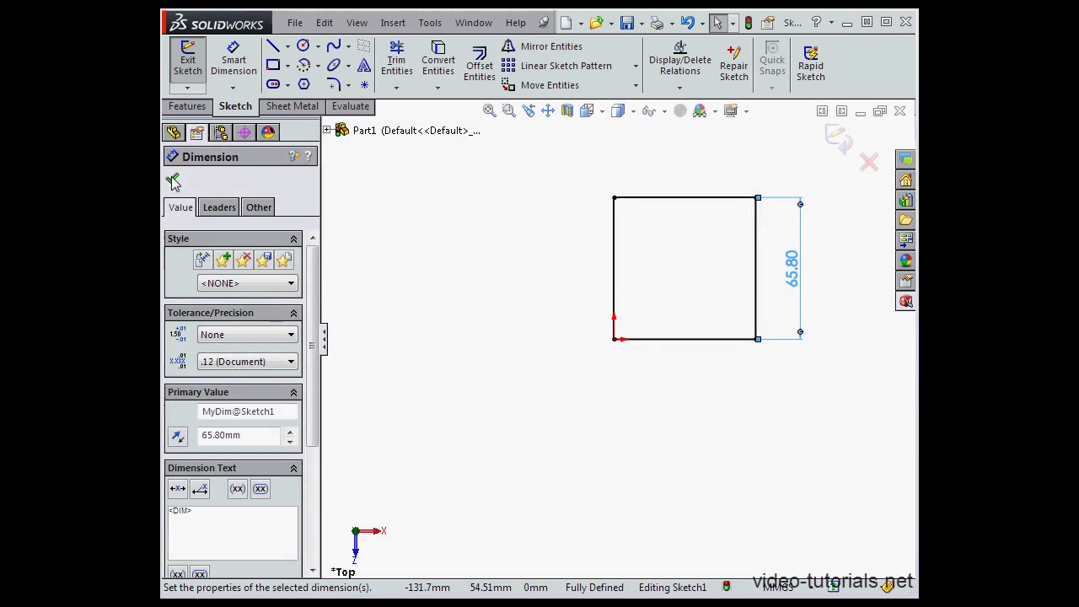
Deselect the 65.80 dimension so the FeatureManager design tree shows again
click(442, 299)
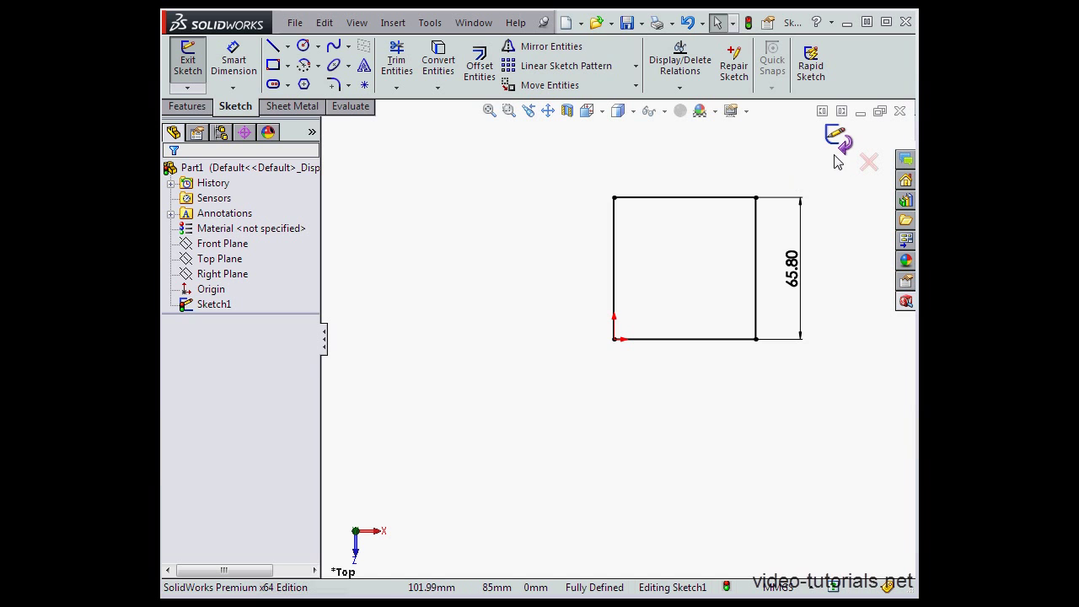
Exit the square sketch and bring up the Quick Tips helper, repositioning it
click(839, 139)
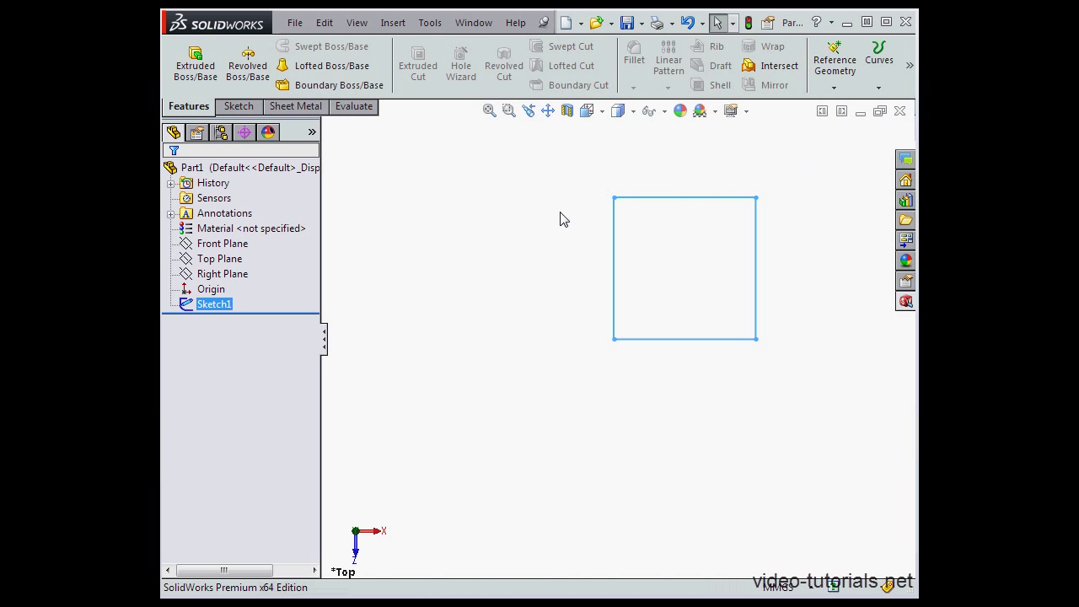
click(568, 274)
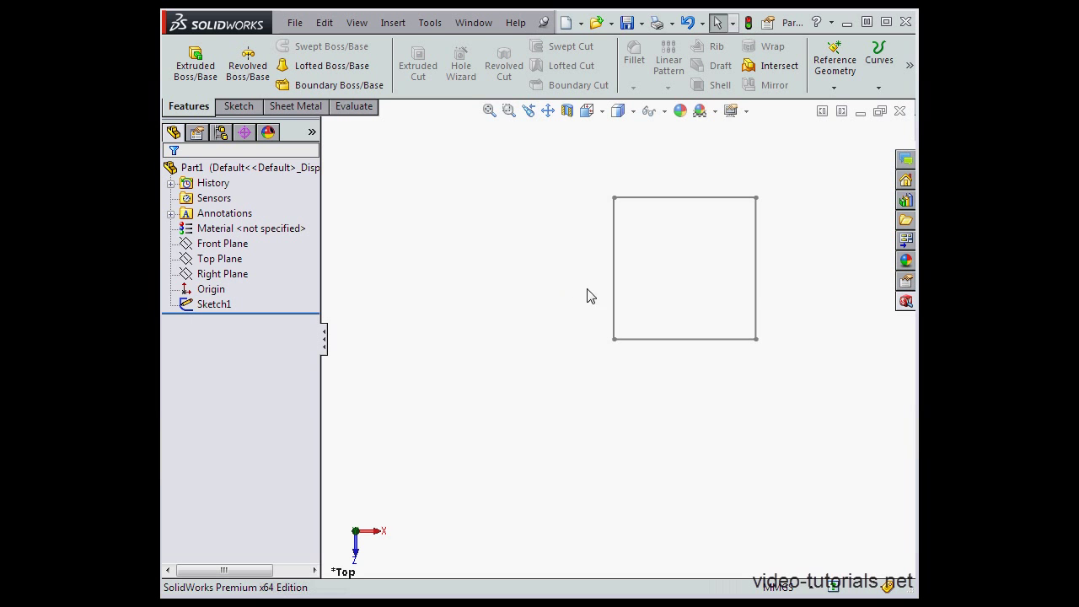
click(833, 585)
drag(260, 212, 549, 293)
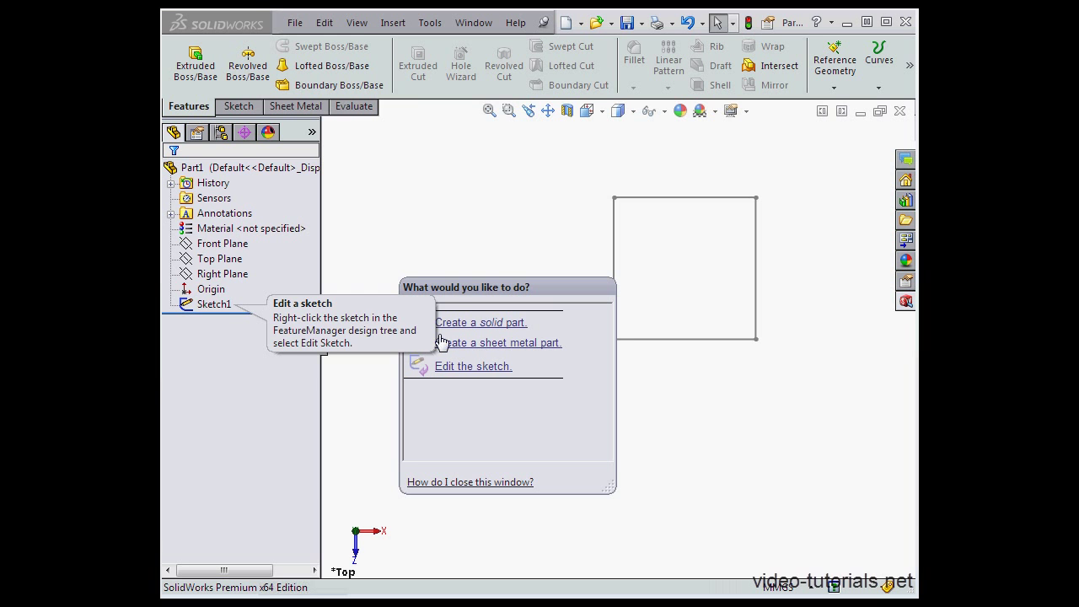
Reopen Sketch1 for editing, then exit it discarding all changes
right_click(217, 305)
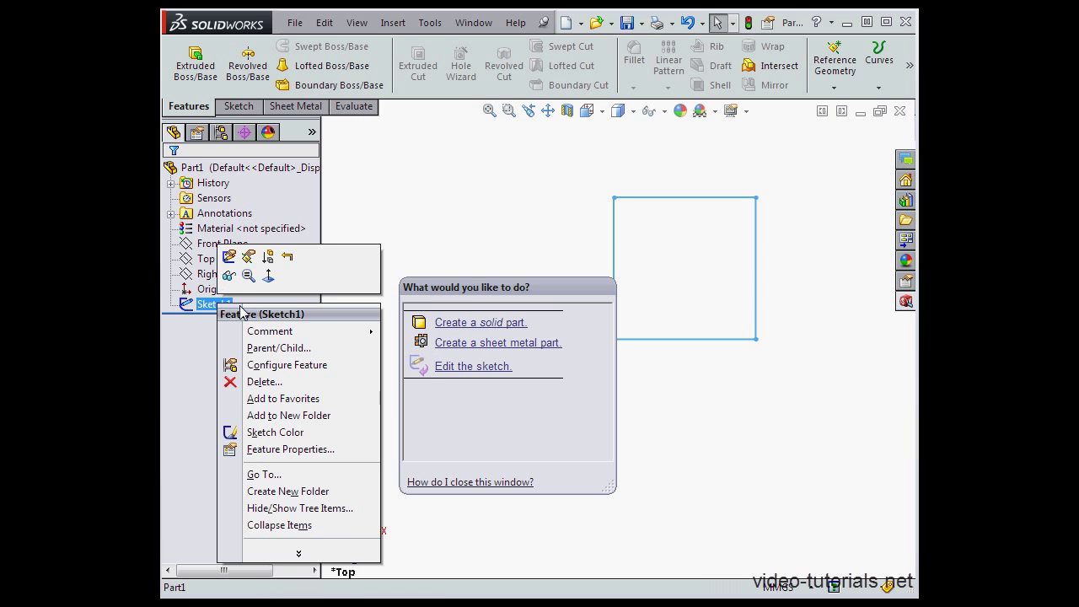
click(228, 256)
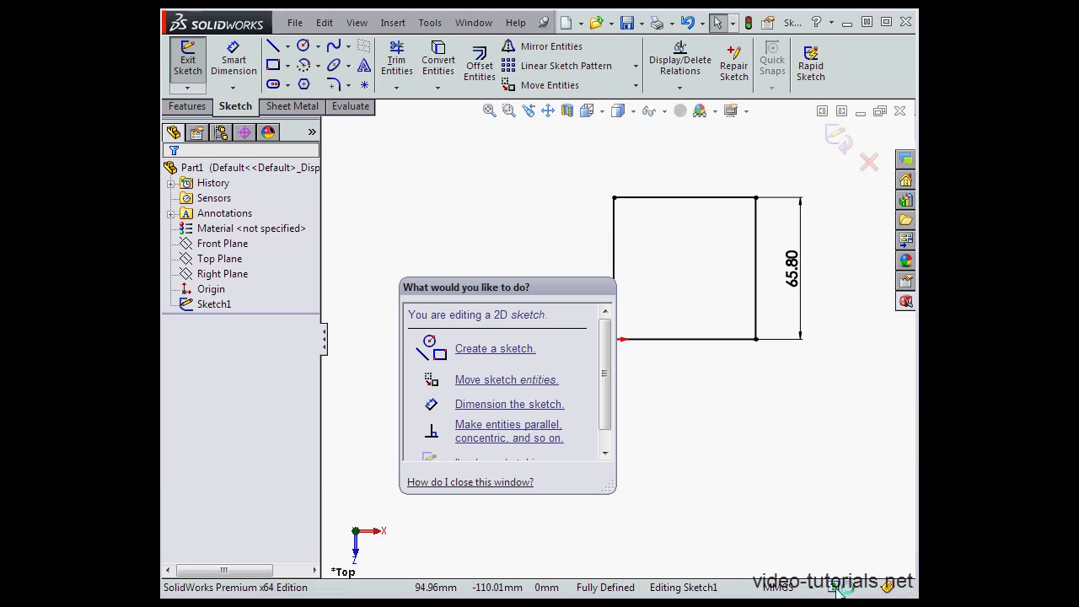
click(869, 162)
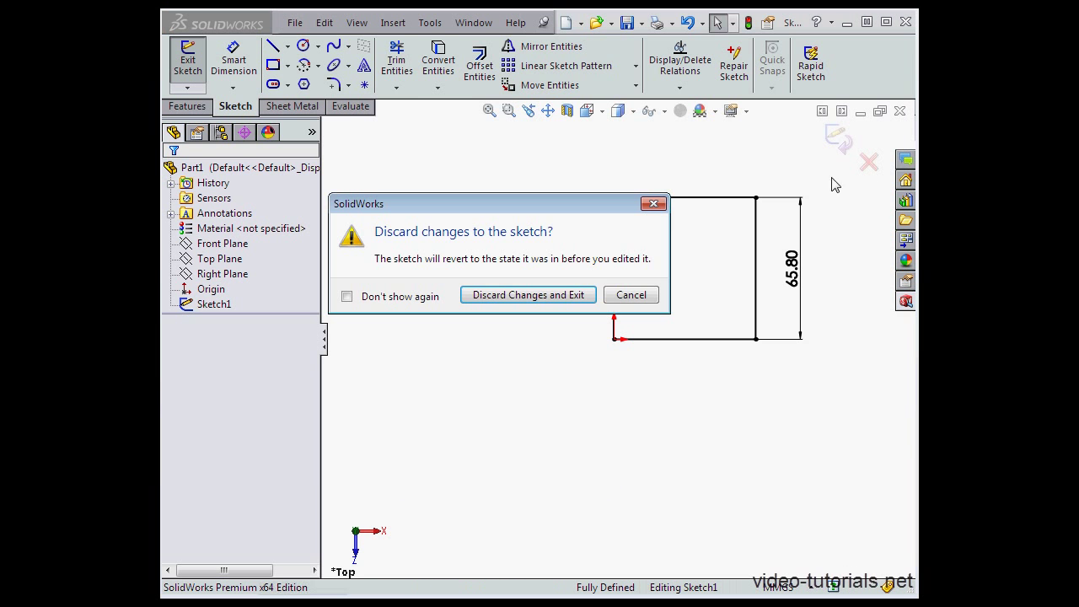
click(555, 295)
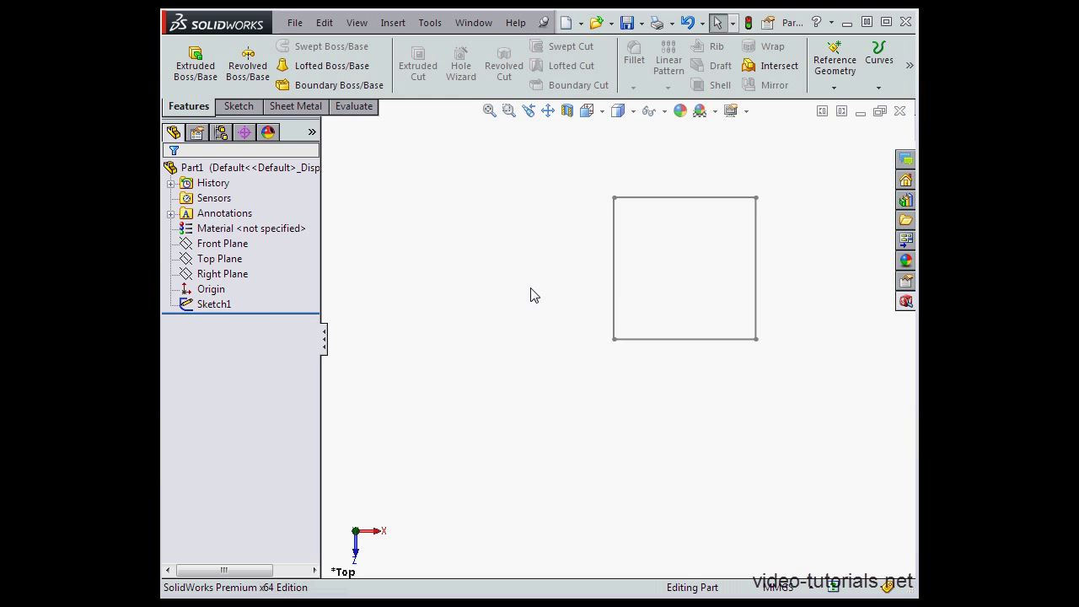
Add the tag MyTag to Sketch1 from the status-bar Tags box
click(223, 308)
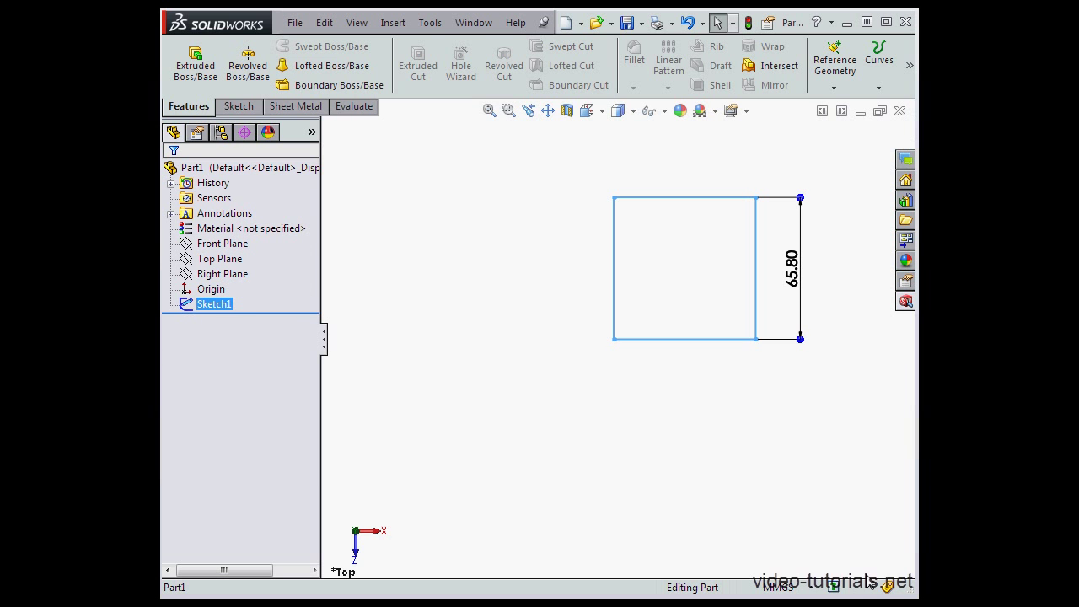
click(888, 588)
click(812, 555)
text(MyTag)
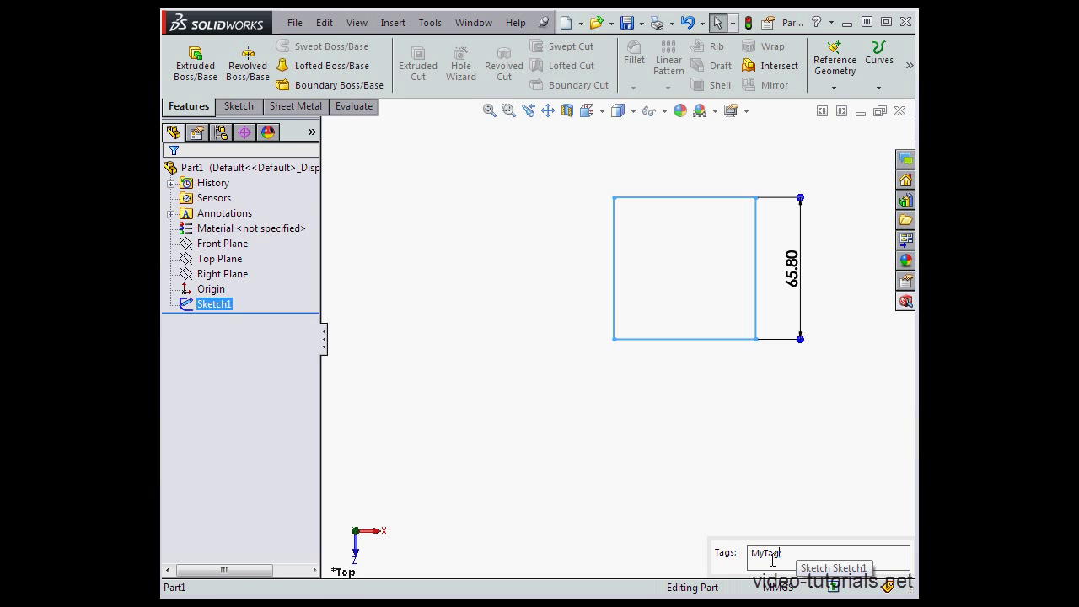
click(553, 455)
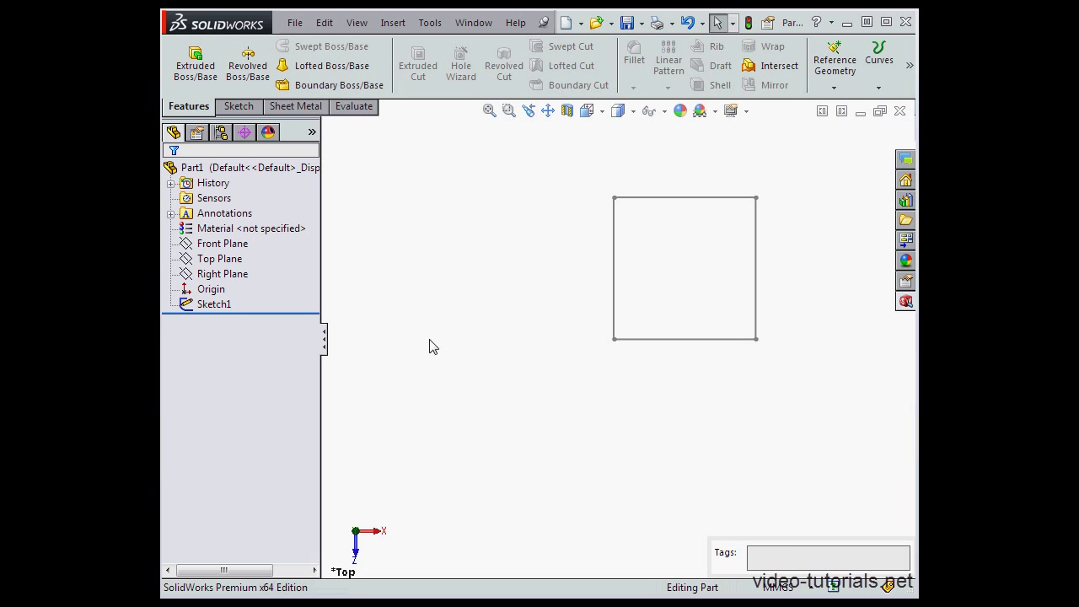
Filter the design tree by 'My', confirm Sketch1's tag, then clear the filter
click(242, 152)
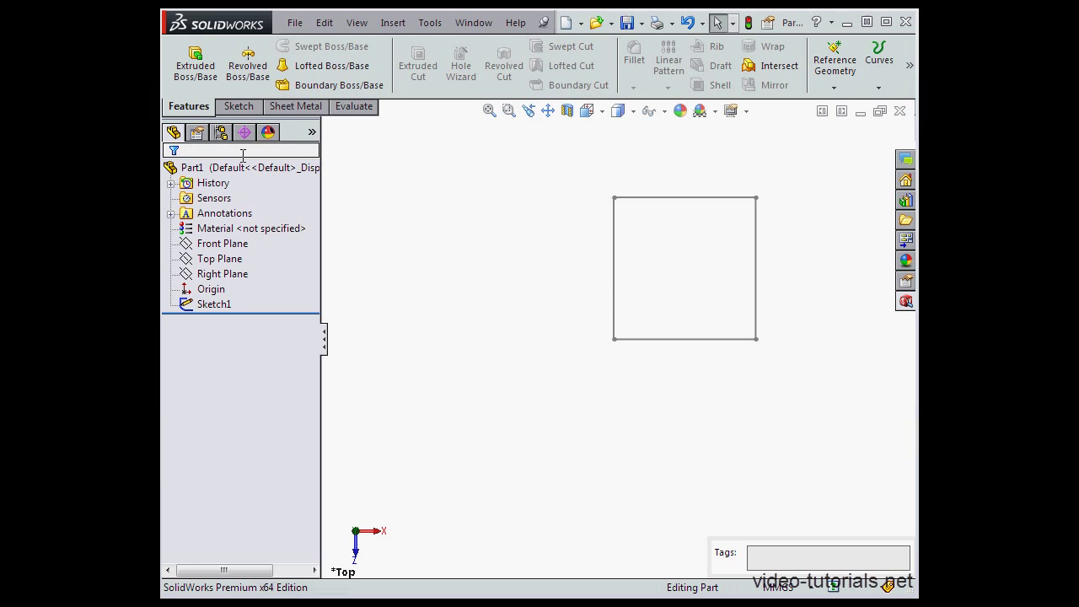
text(My)
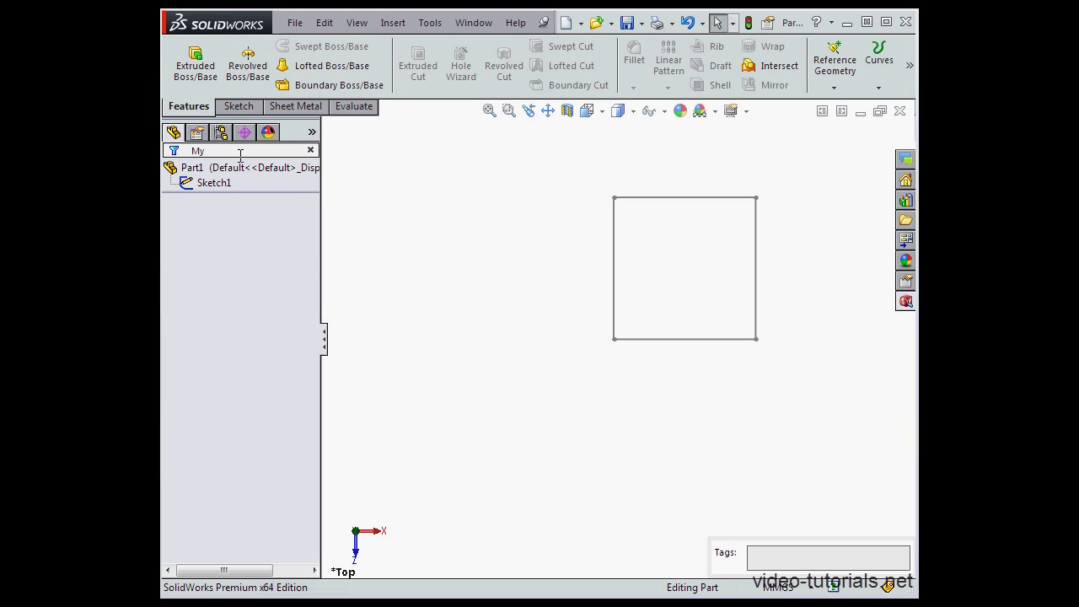
click(221, 183)
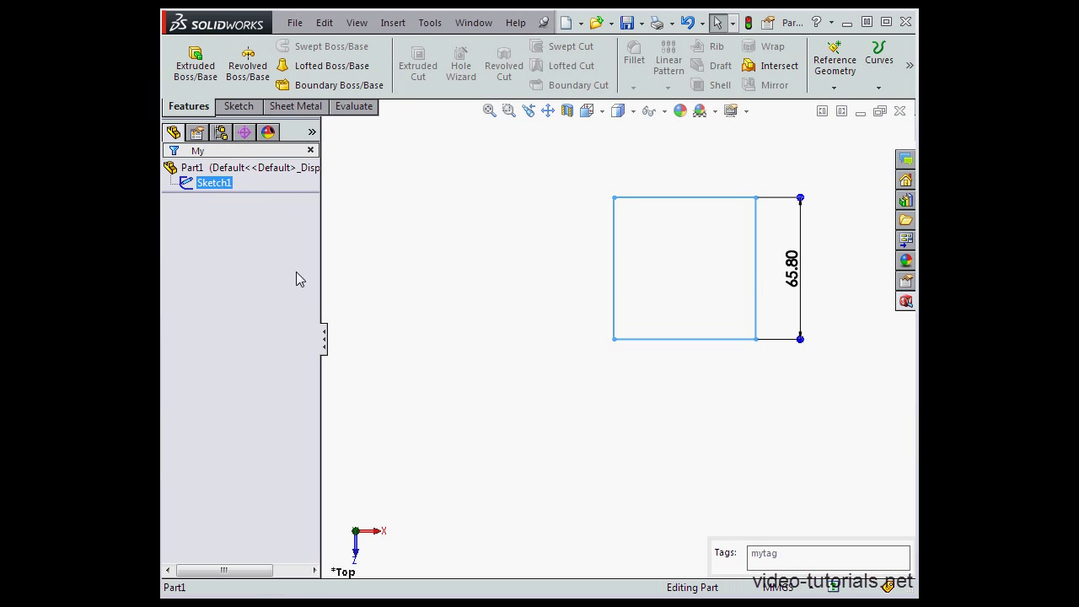
click(773, 554)
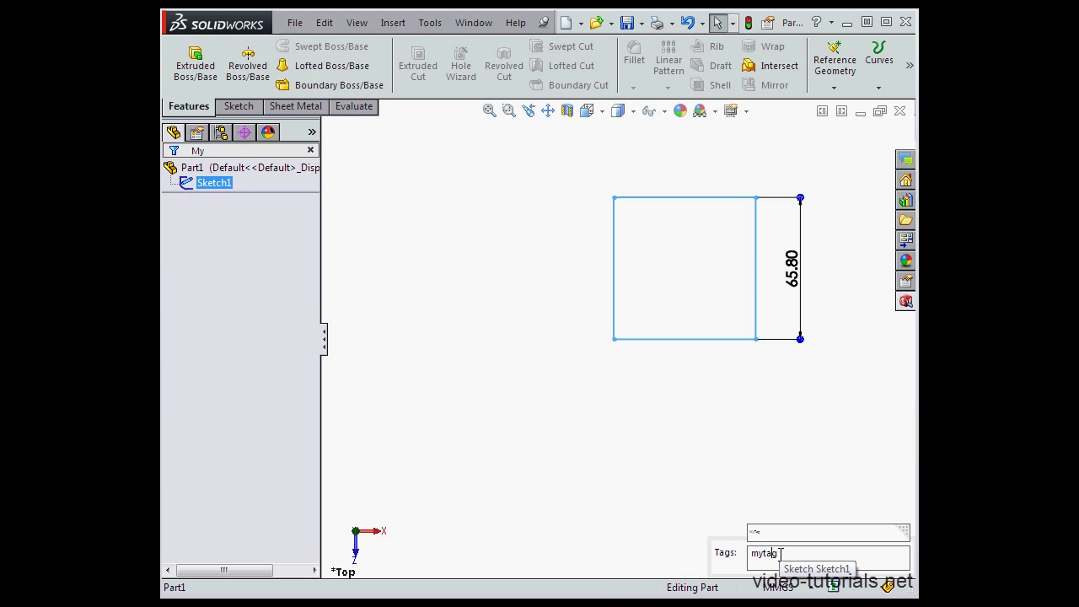
click(888, 588)
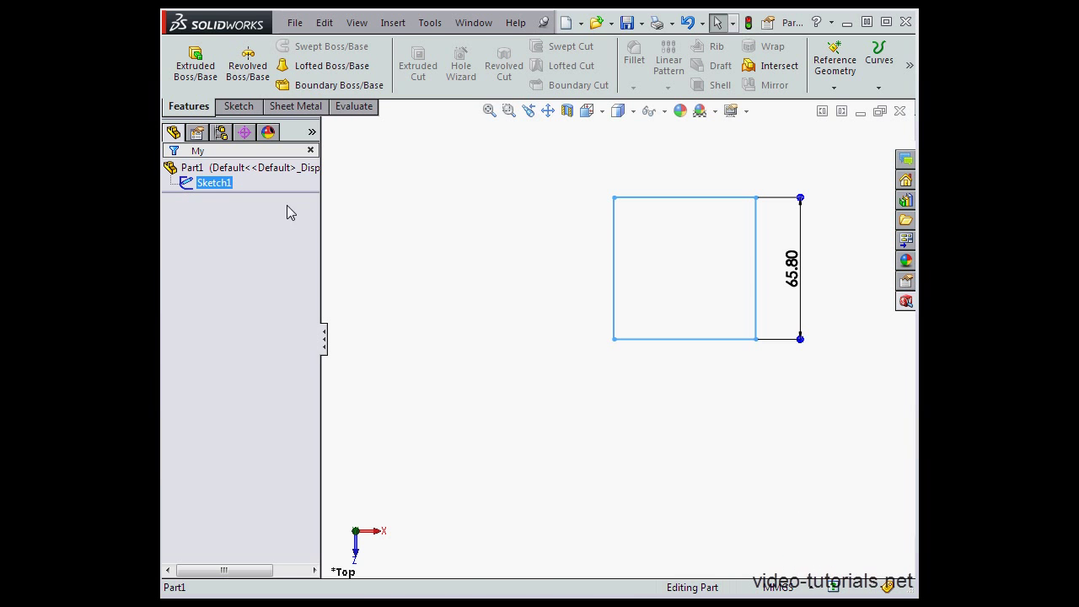
click(228, 150)
key(BackSpace)
key(BackSpace)
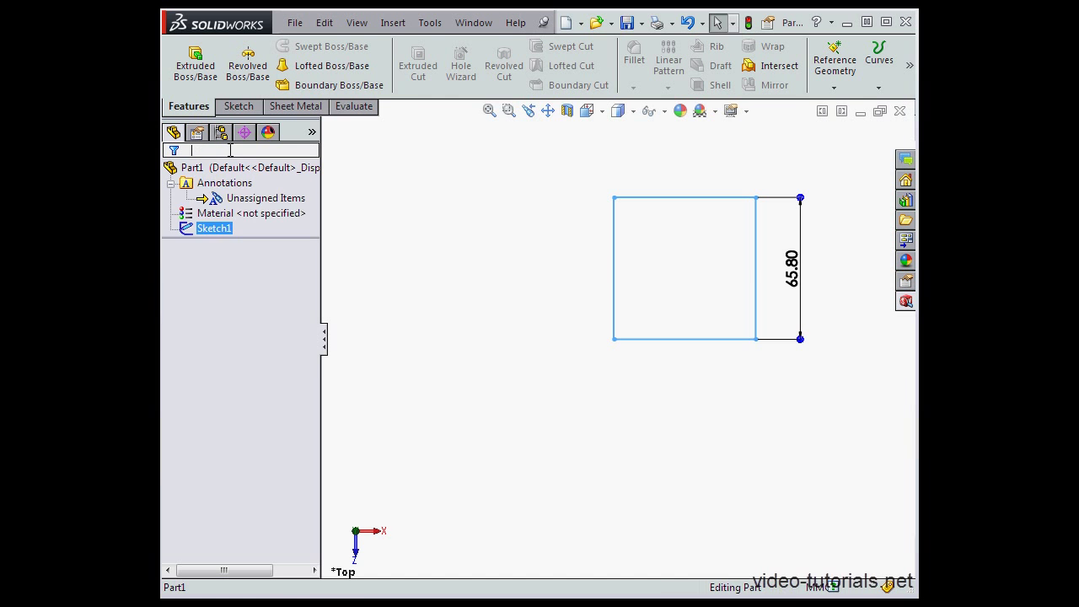
click(388, 259)
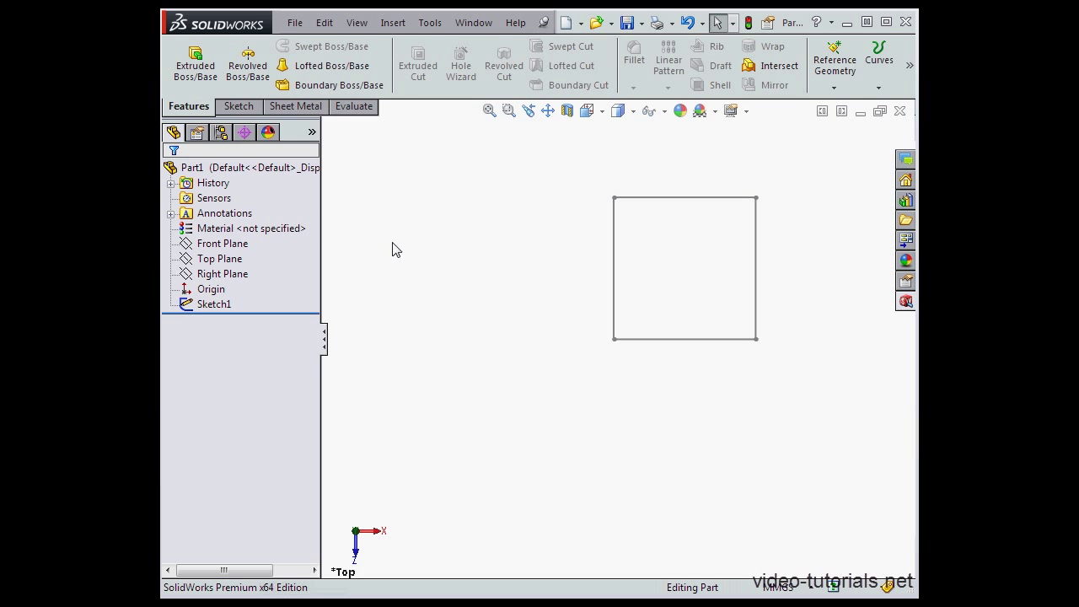
Hide the status bar via View, then browse the View and canvas menus unchanged
click(361, 23)
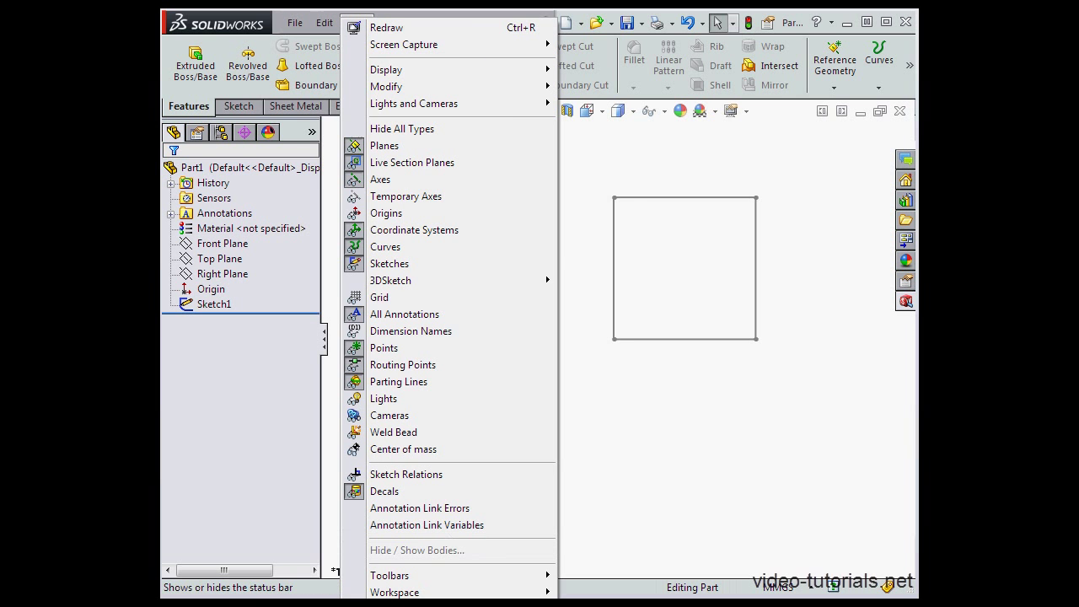
click(533, 559)
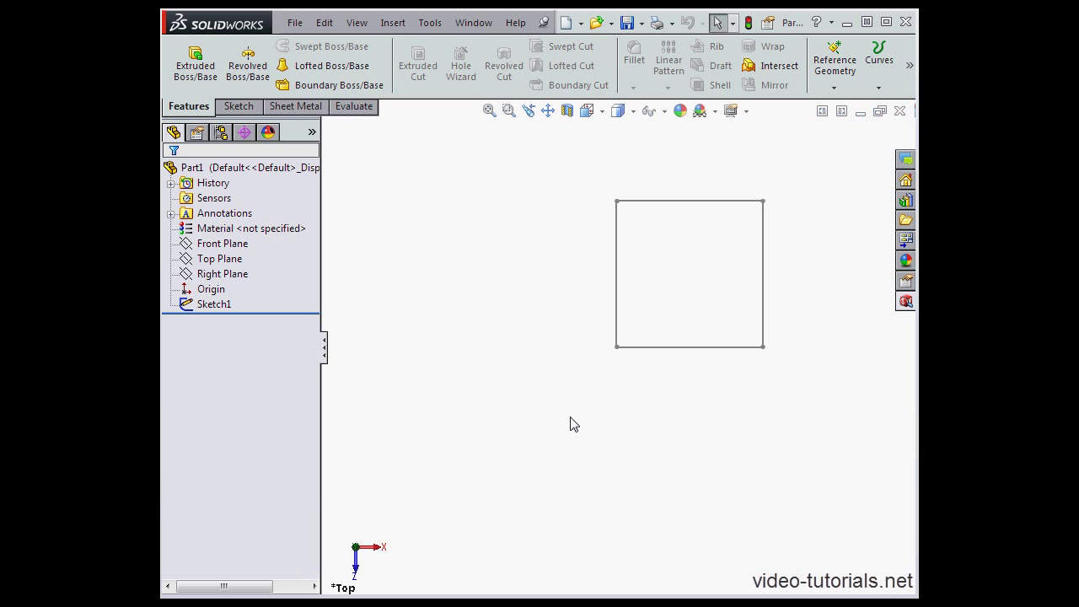
click(360, 24)
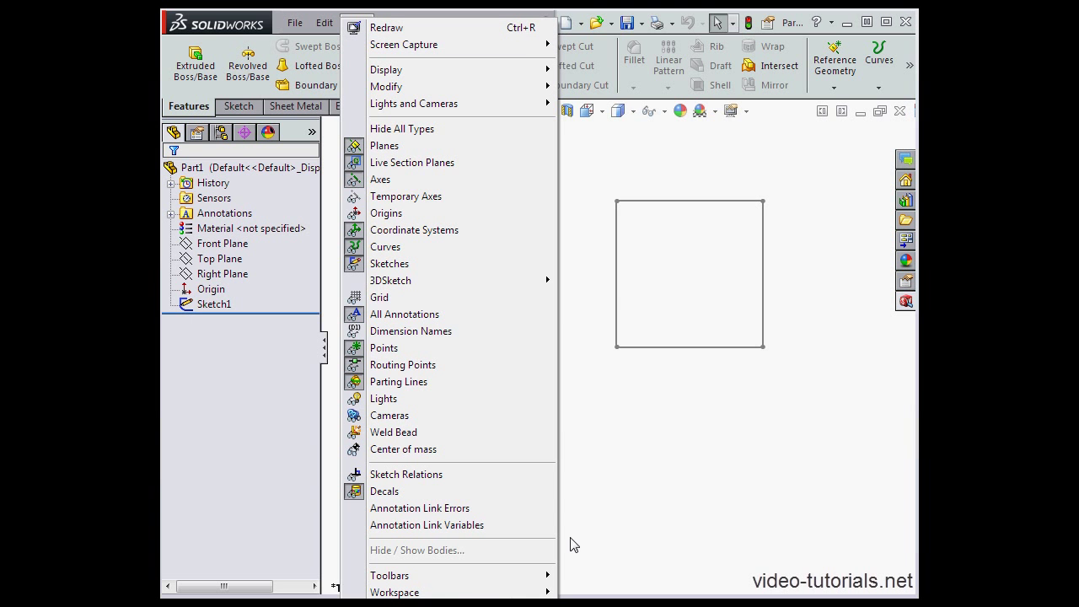
click(616, 496)
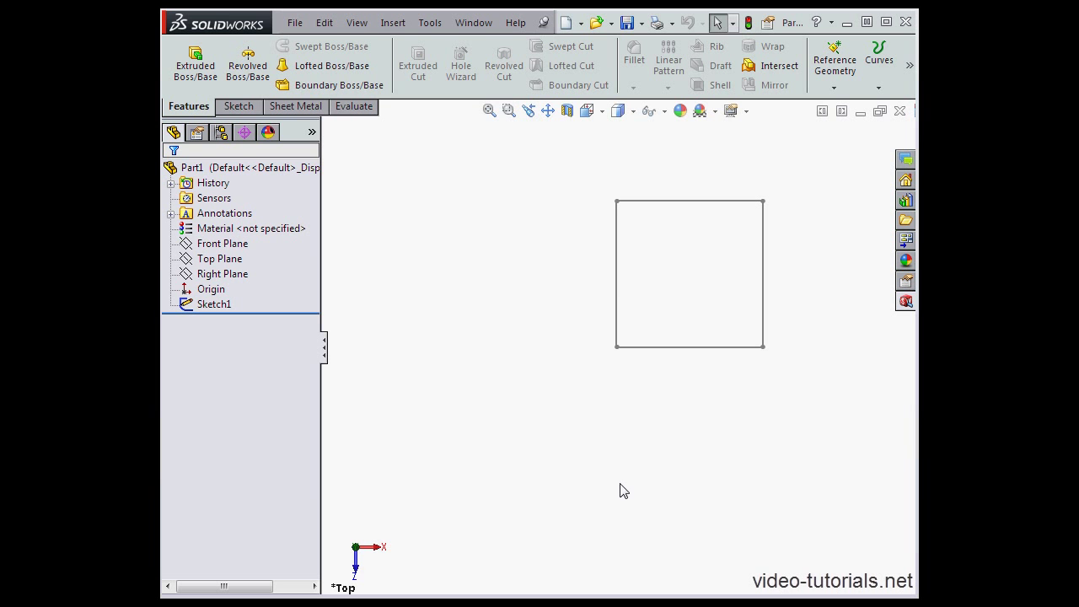
right_click(445, 264)
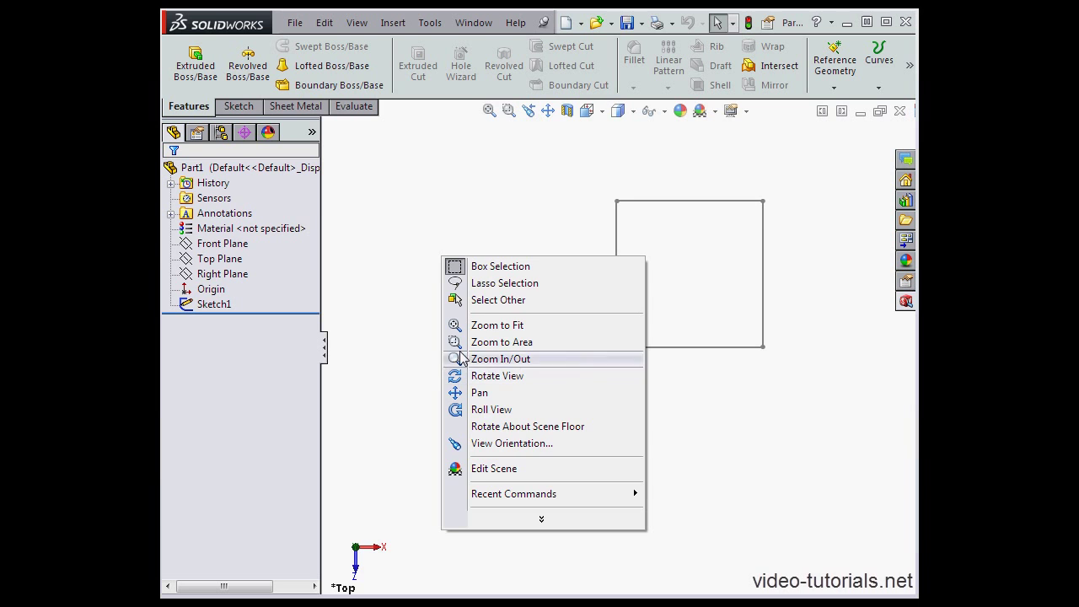
click(404, 335)
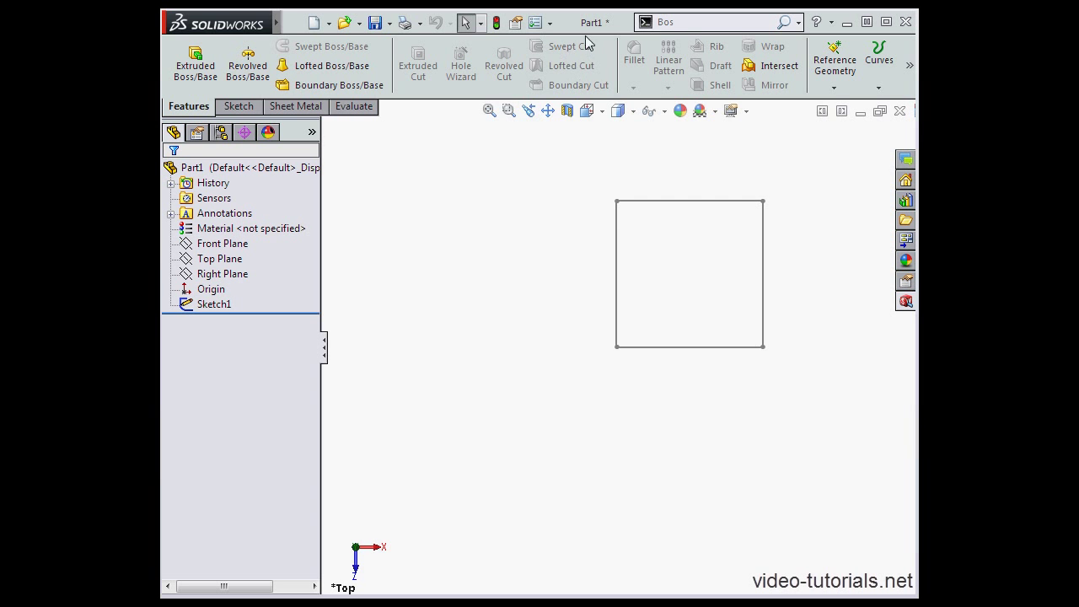
click(548, 23)
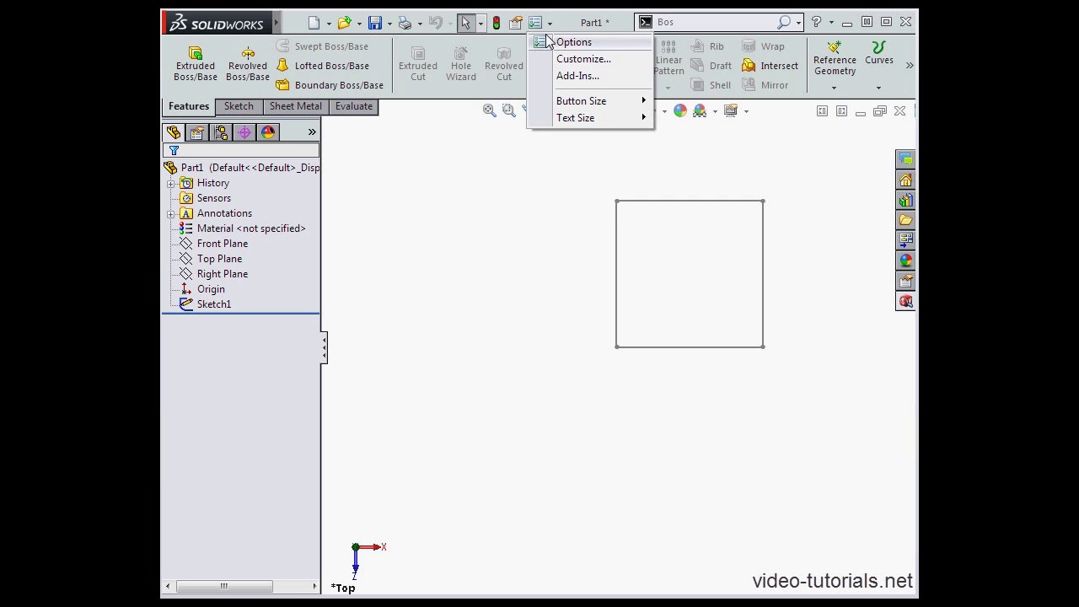
click(550, 41)
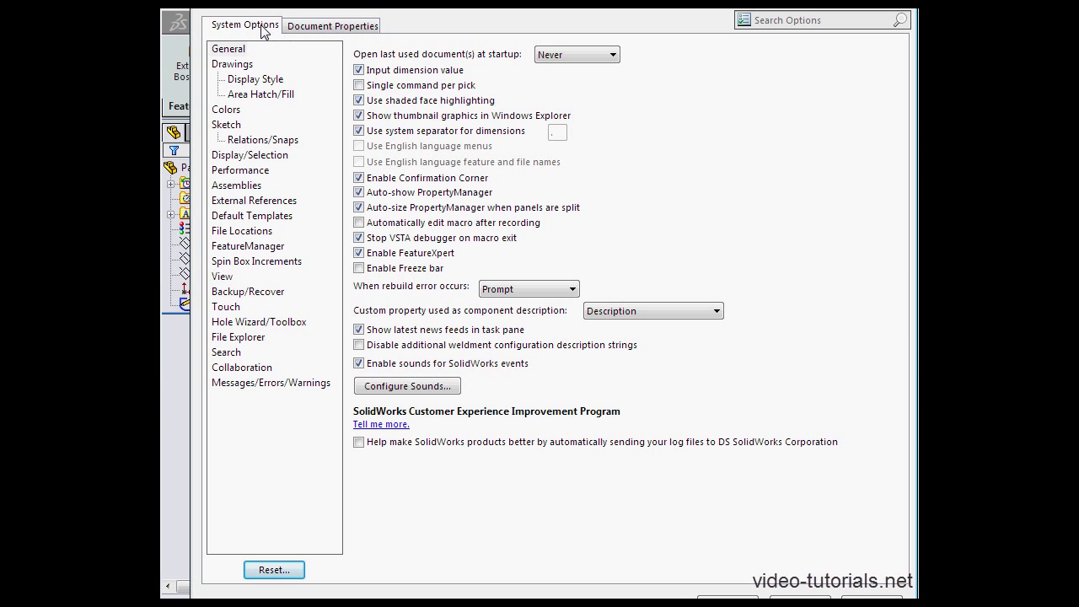
click(324, 28)
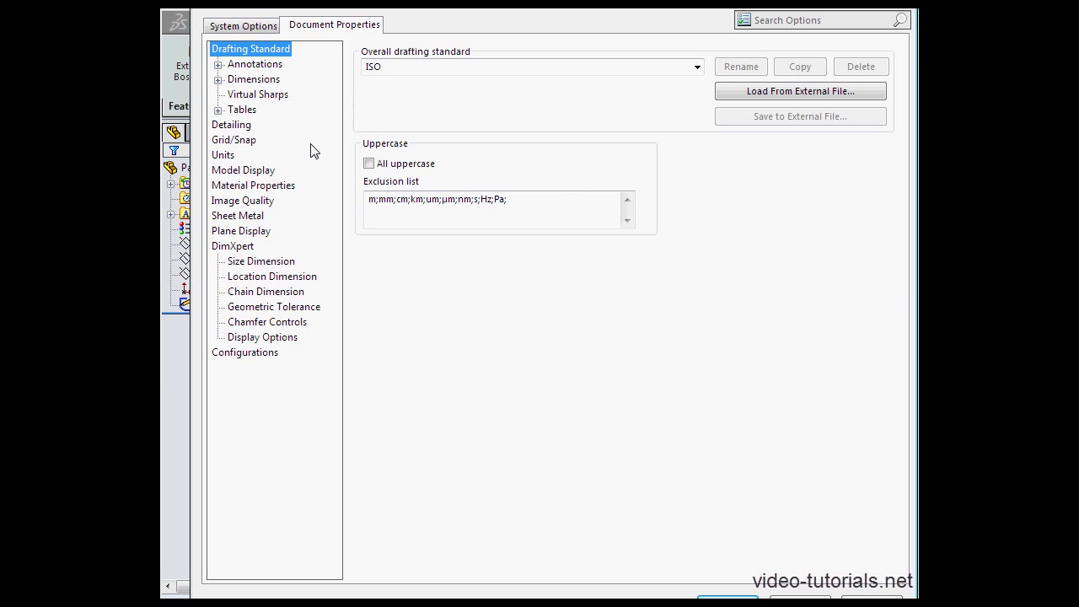
click(222, 156)
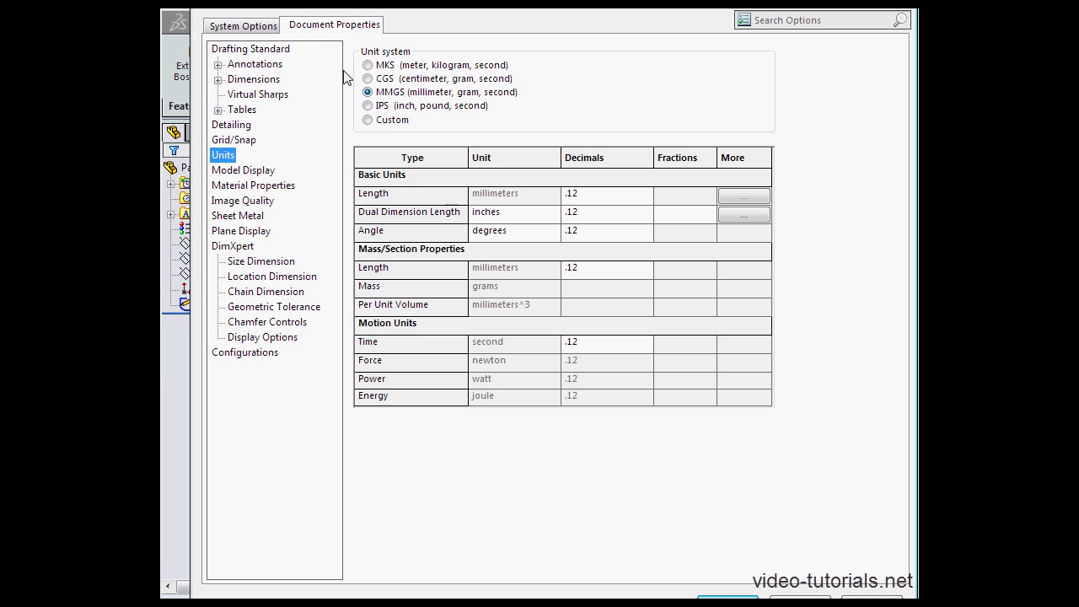
click(253, 26)
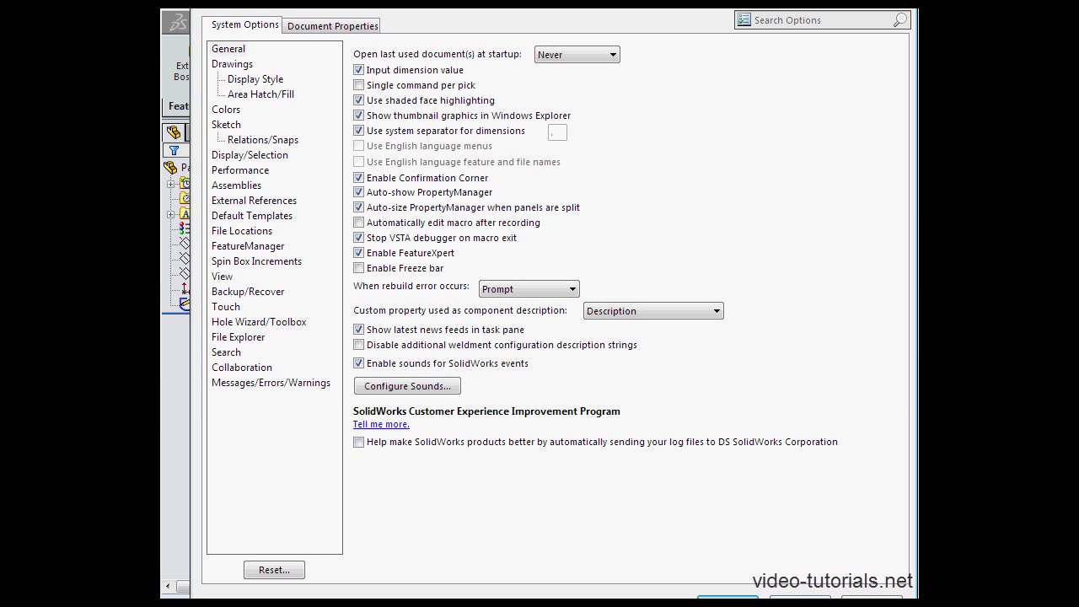
click(728, 598)
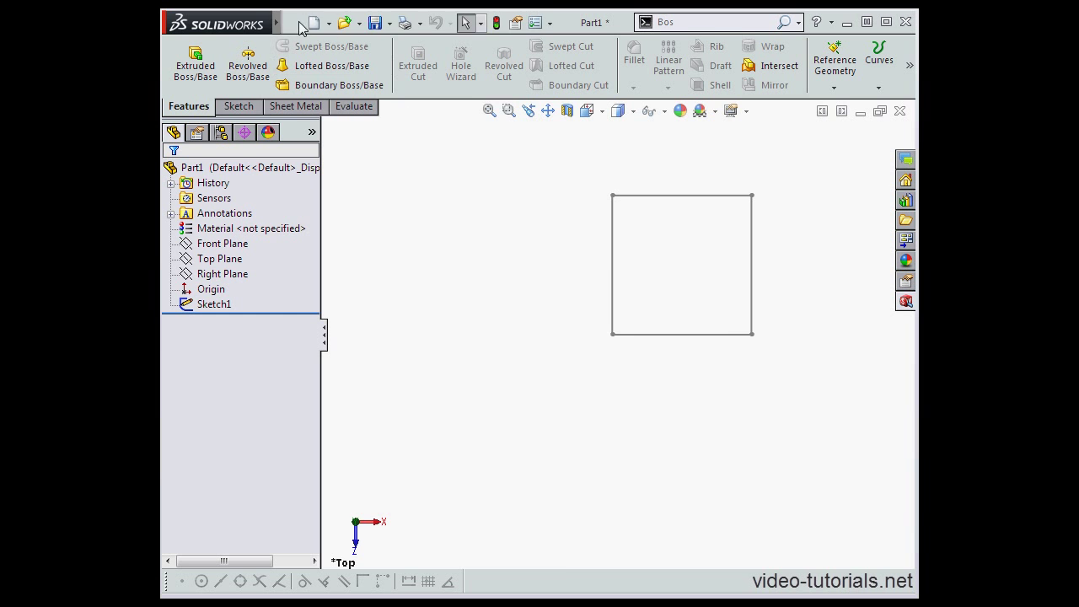
mouse_move(277, 23)
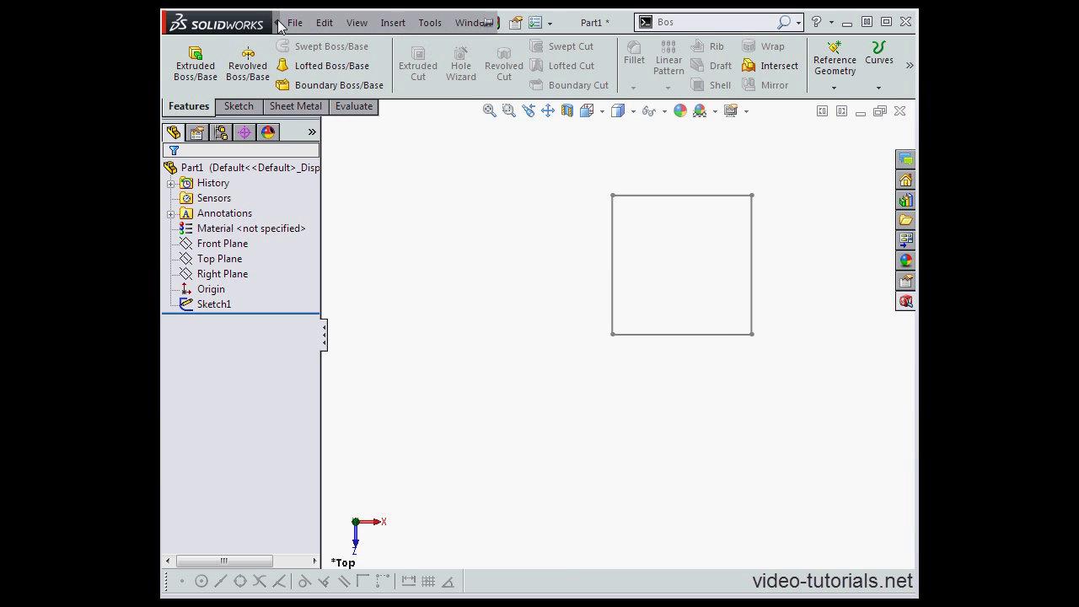
Pin the main menus and switch to the L-09.SLDPRT tire part
click(393, 23)
click(544, 23)
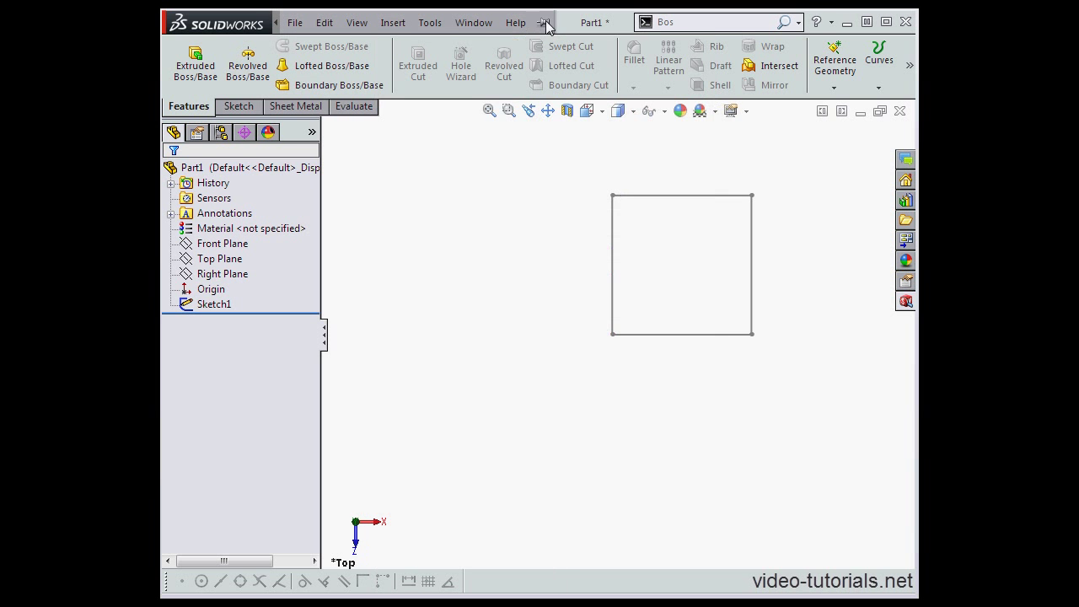
click(485, 25)
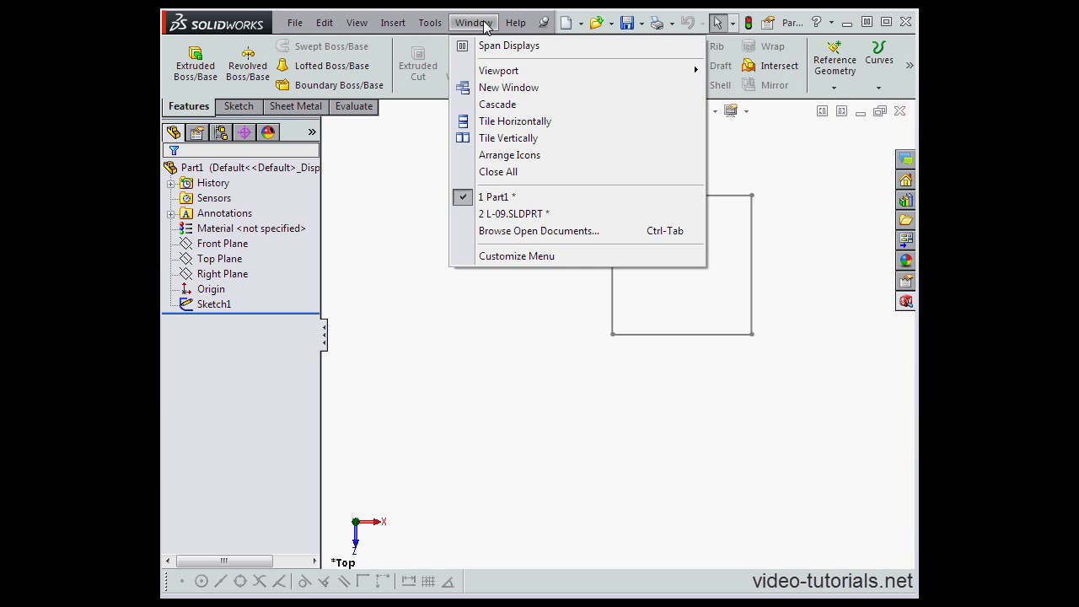
click(498, 214)
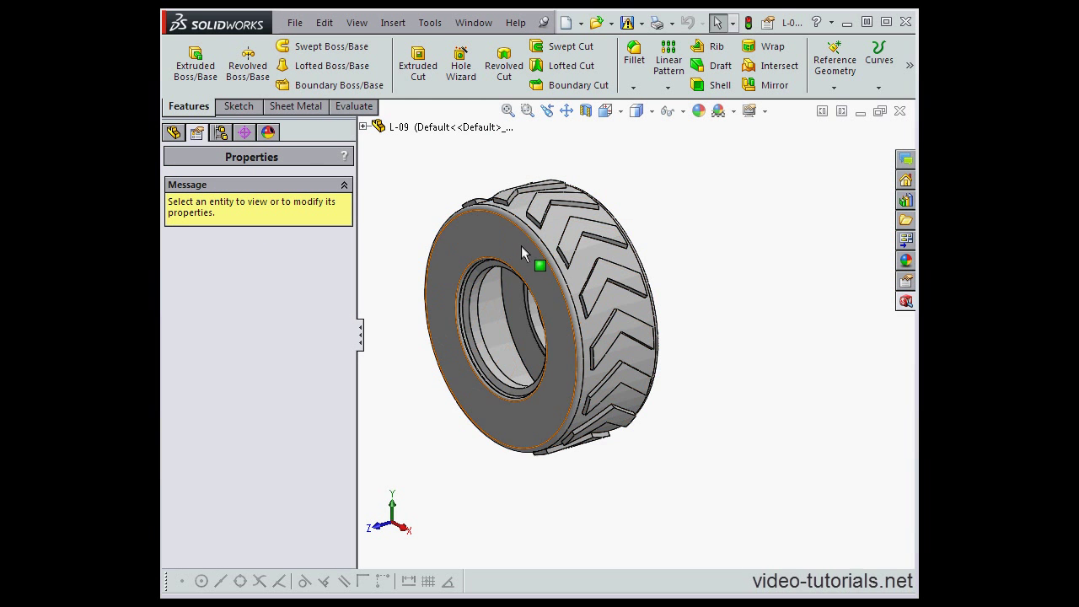
Turn on RealView Graphics and Ambient Occlusion for the tire
click(765, 116)
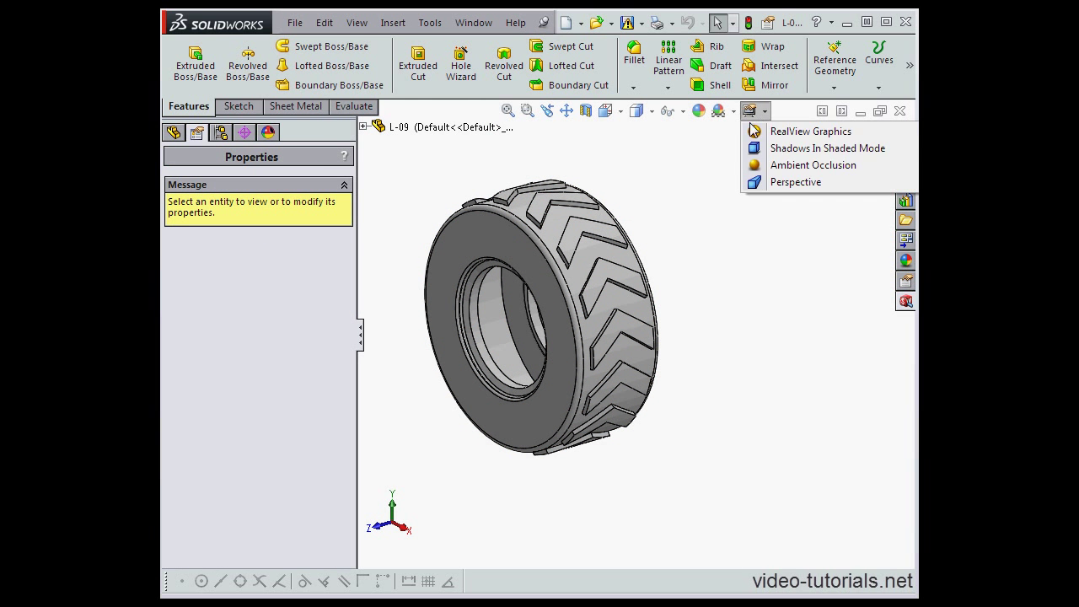
click(758, 133)
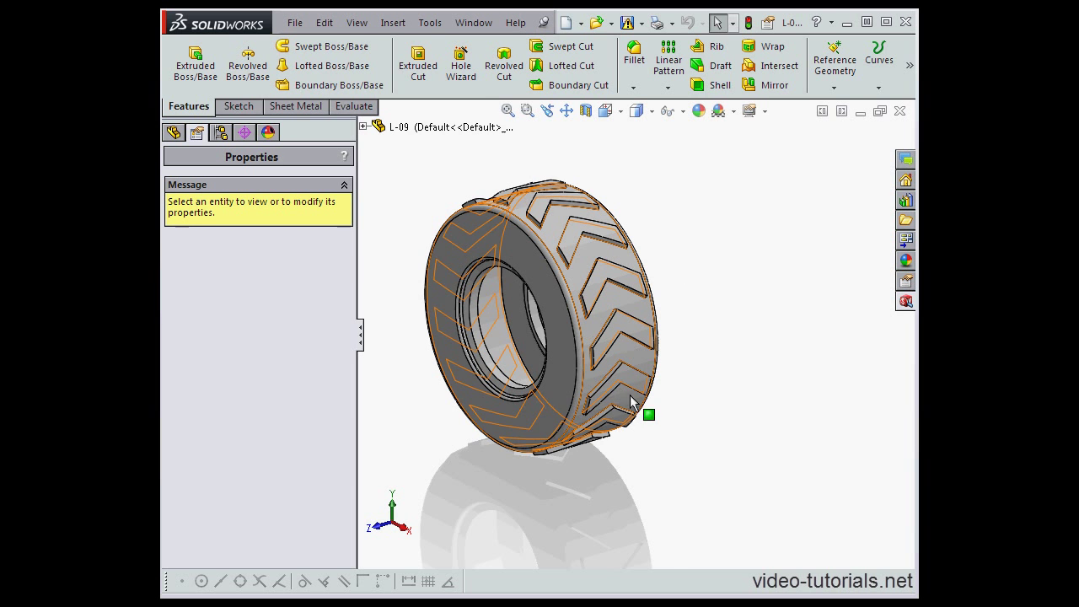
click(766, 112)
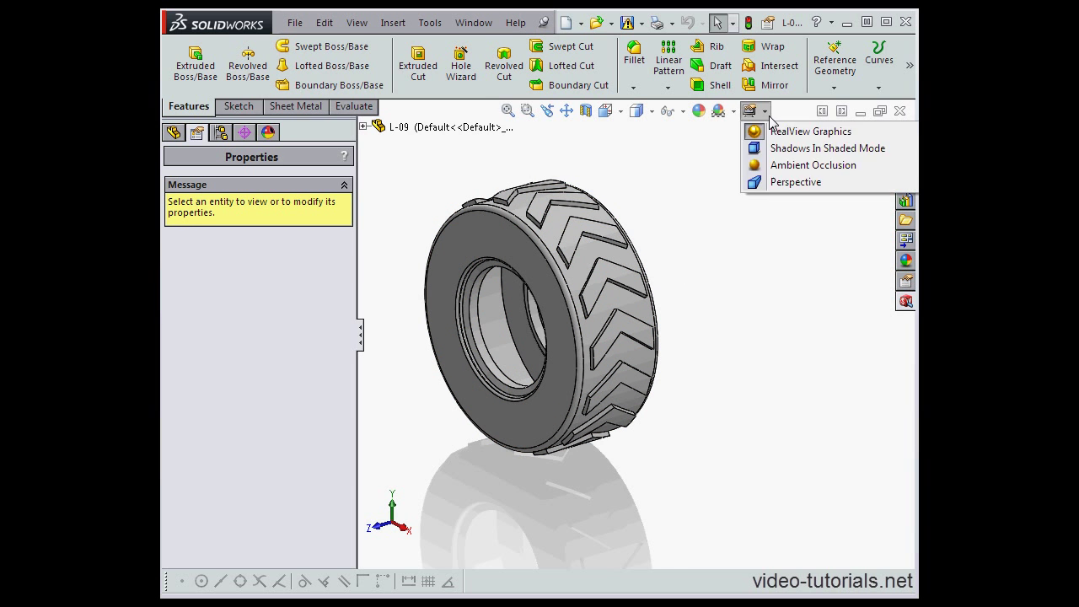
click(769, 166)
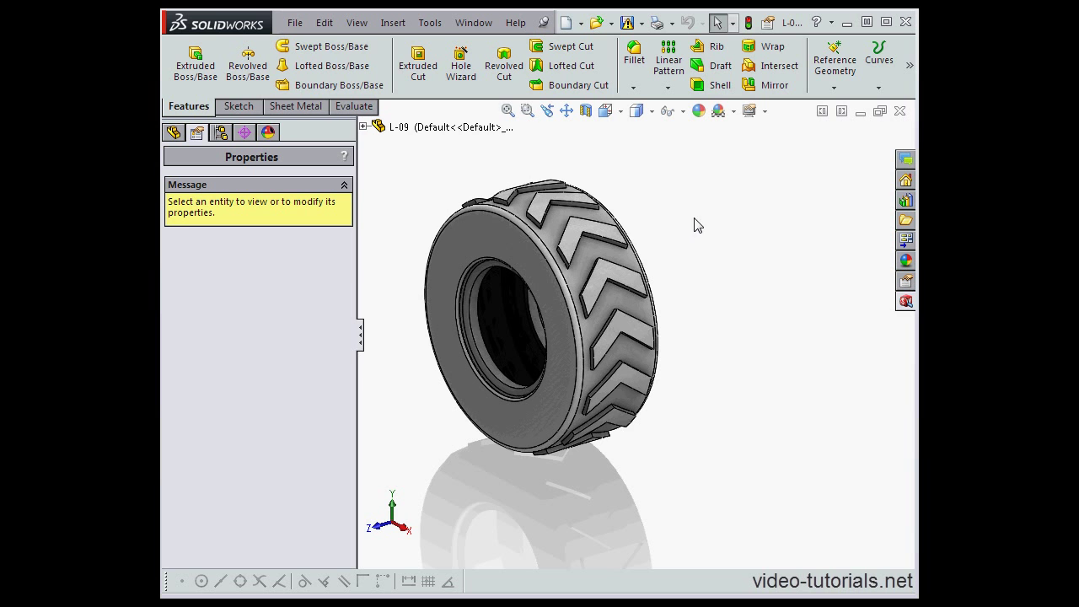
Turn on floor Shadows and Perspective view for the tire
click(764, 111)
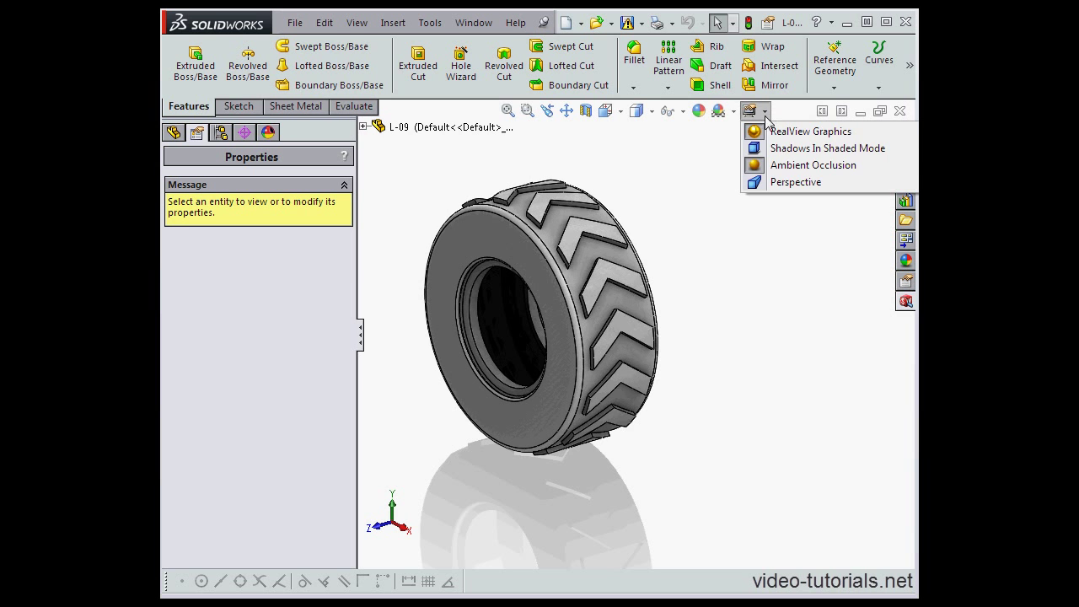
click(771, 150)
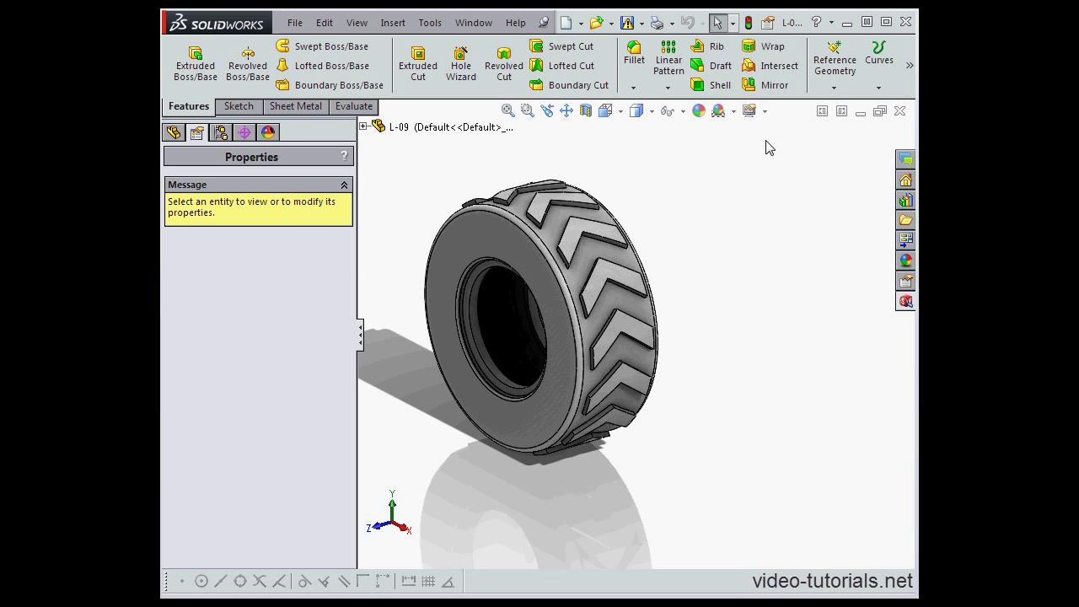
click(764, 113)
click(776, 181)
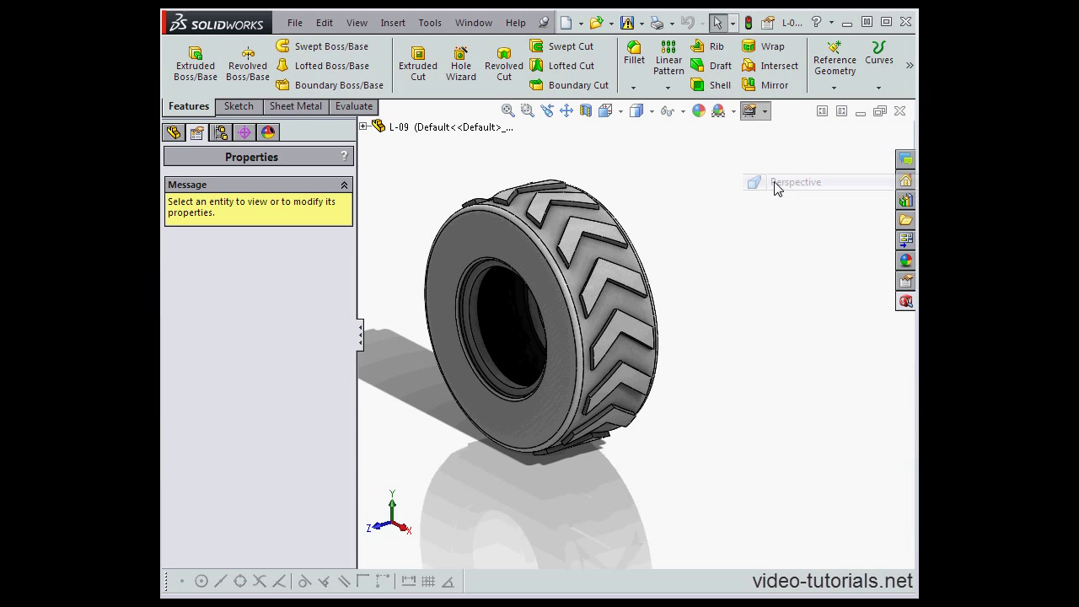
Turn off RealView Graphics, Ambient Occlusion, Shadows and Perspective
click(765, 117)
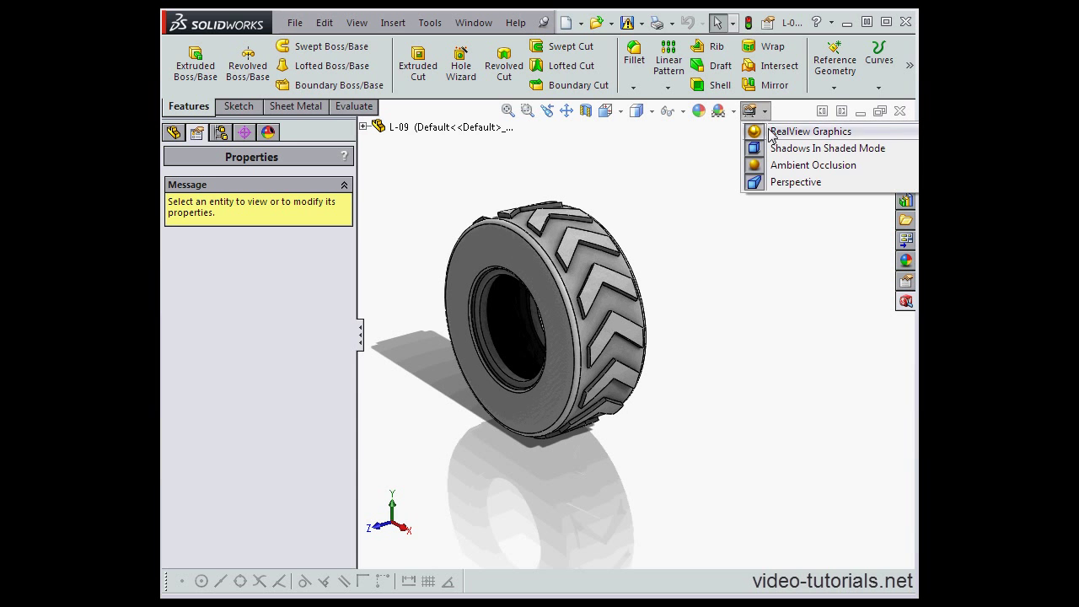
click(769, 135)
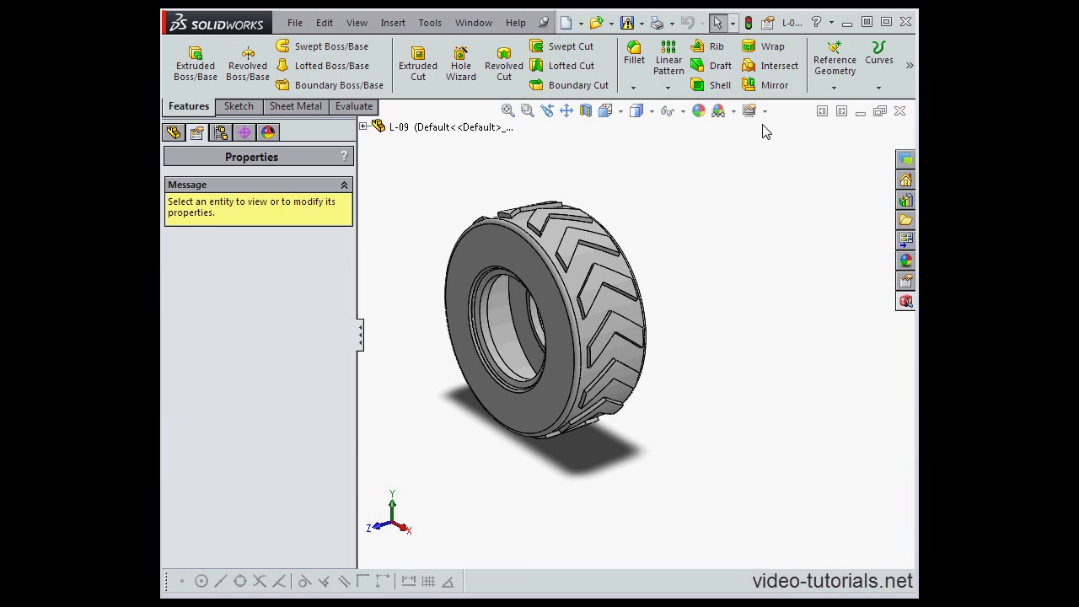
click(765, 112)
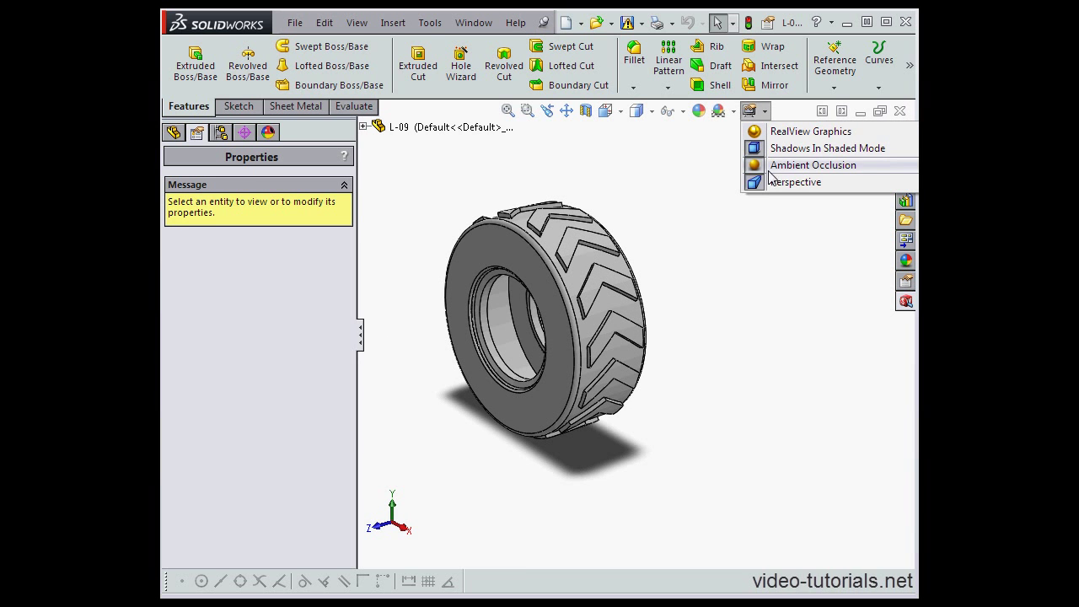
click(771, 166)
click(765, 111)
click(778, 149)
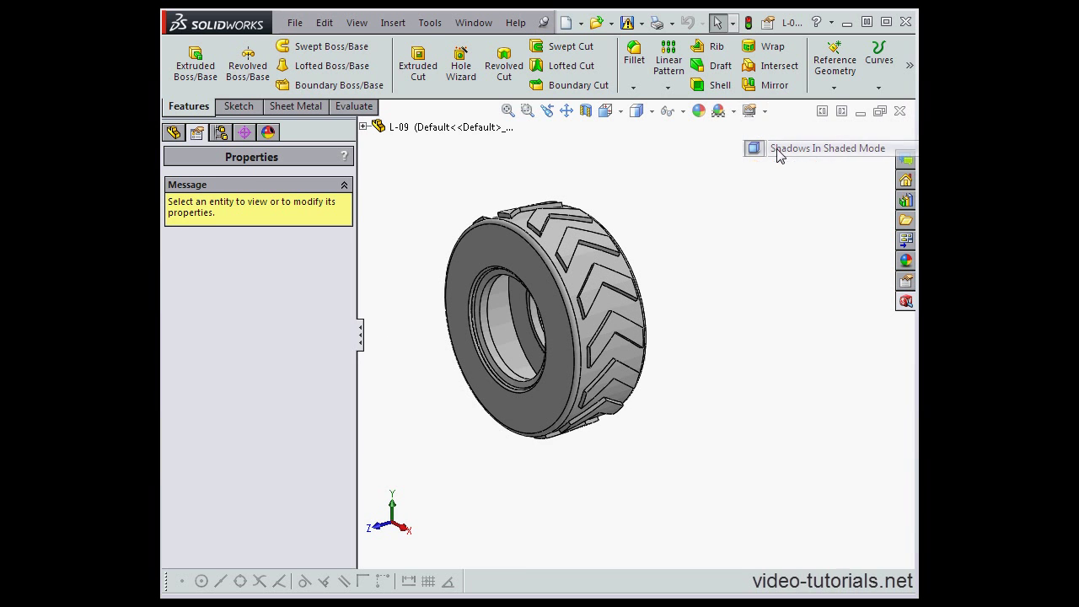
click(765, 112)
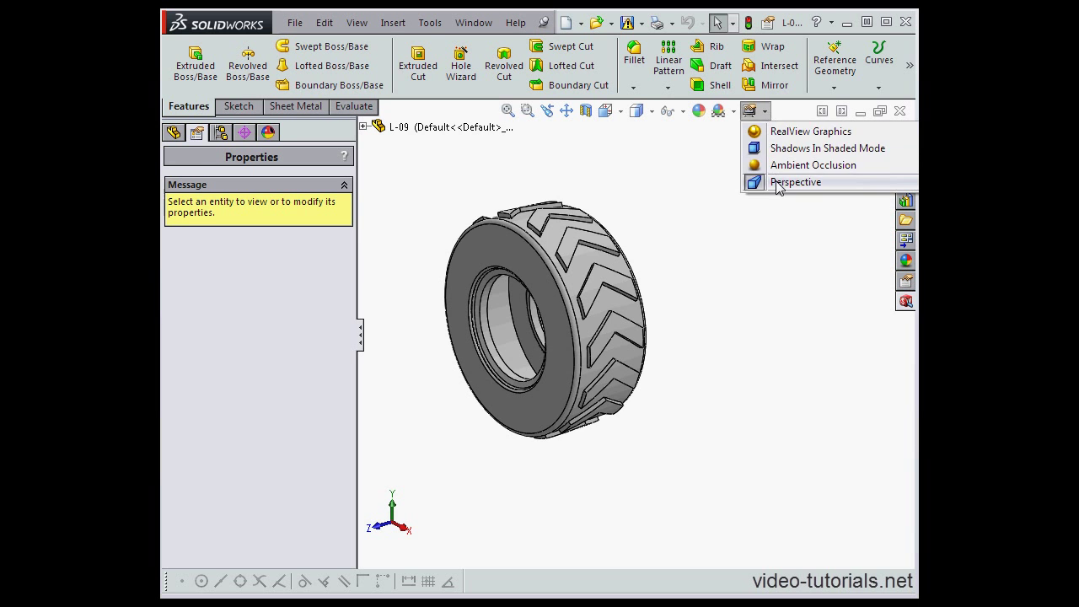
click(779, 183)
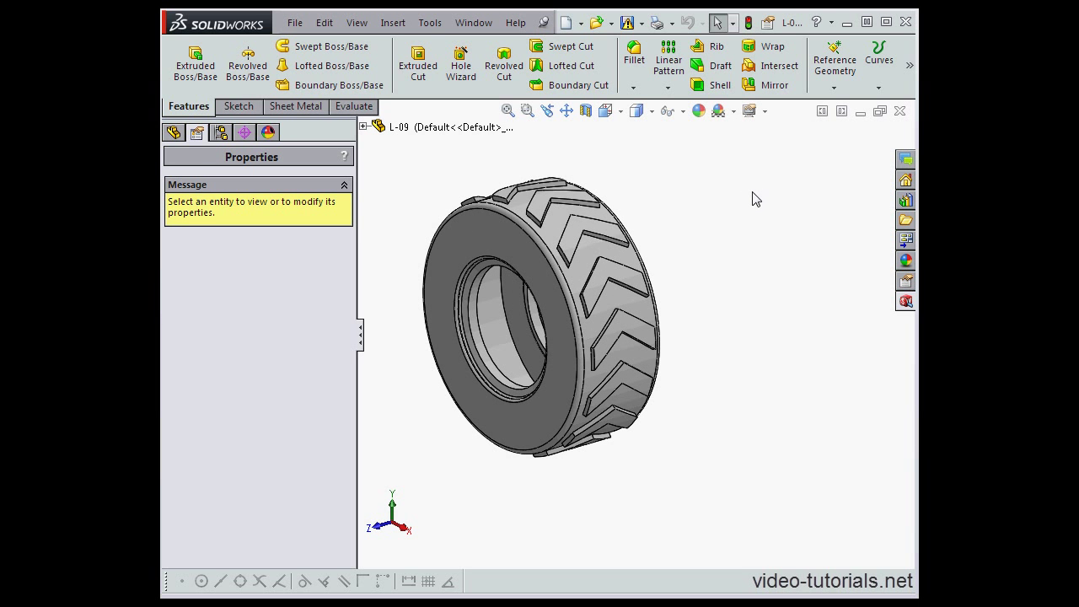